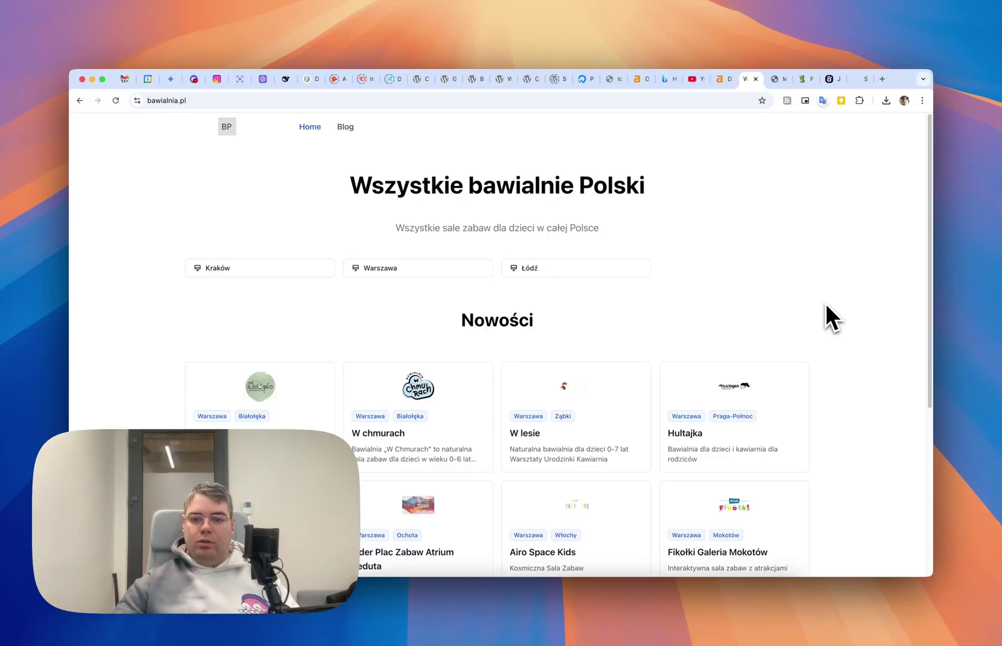
Step: Scroll the bawialnia.pl homepage to review the newest Nowości venue cards
scroll(825, 303, down, 5)
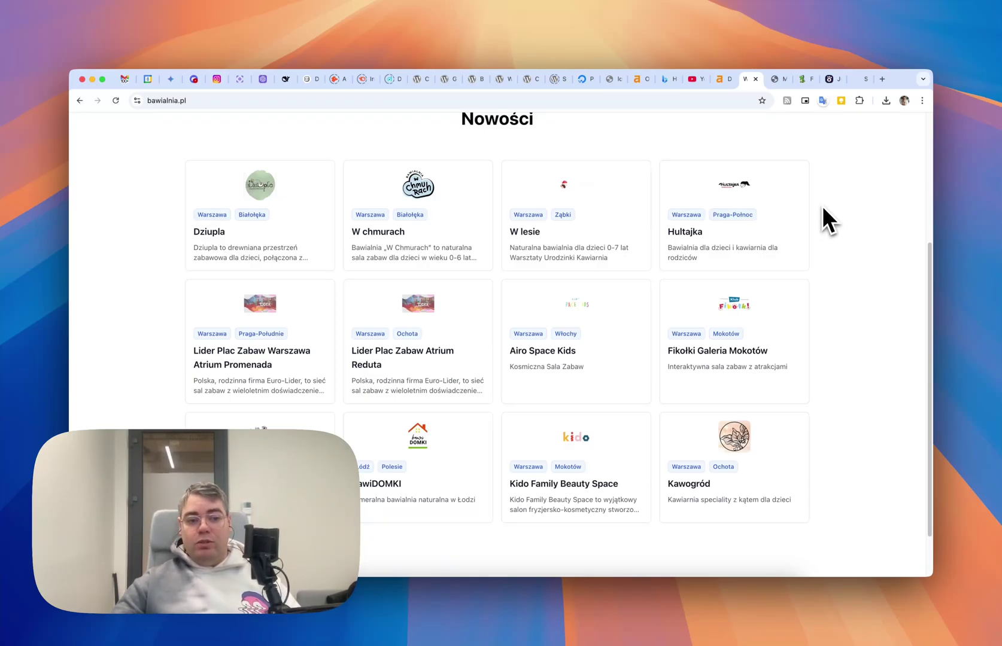
Step: Reach the Listings admin page, then browse the Fun Park Digiloo, Jungle Academy and incaplay.pl tabs
click(778, 79)
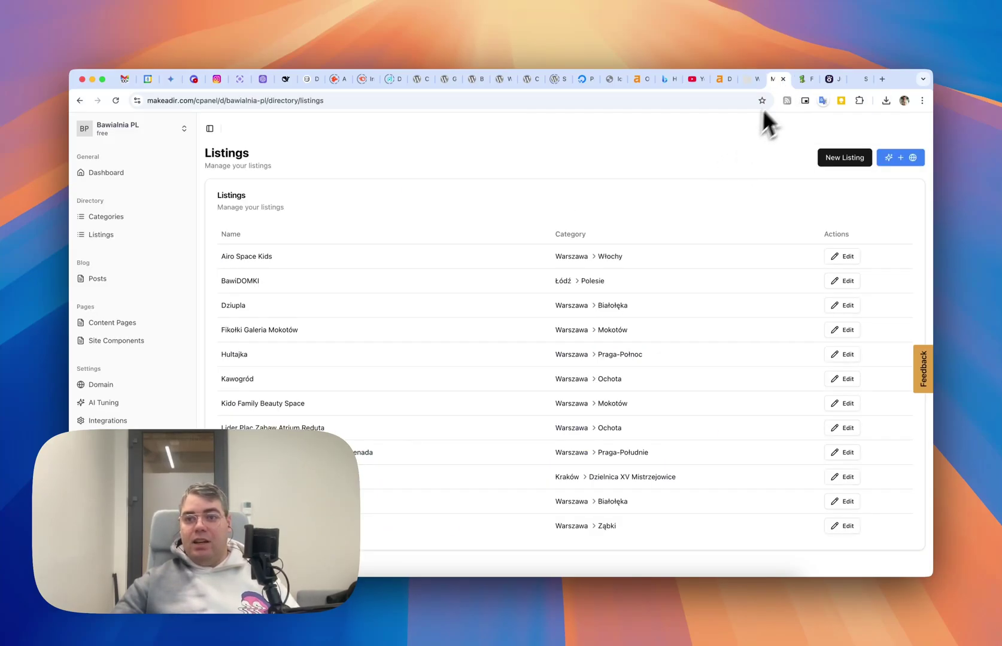
click(804, 85)
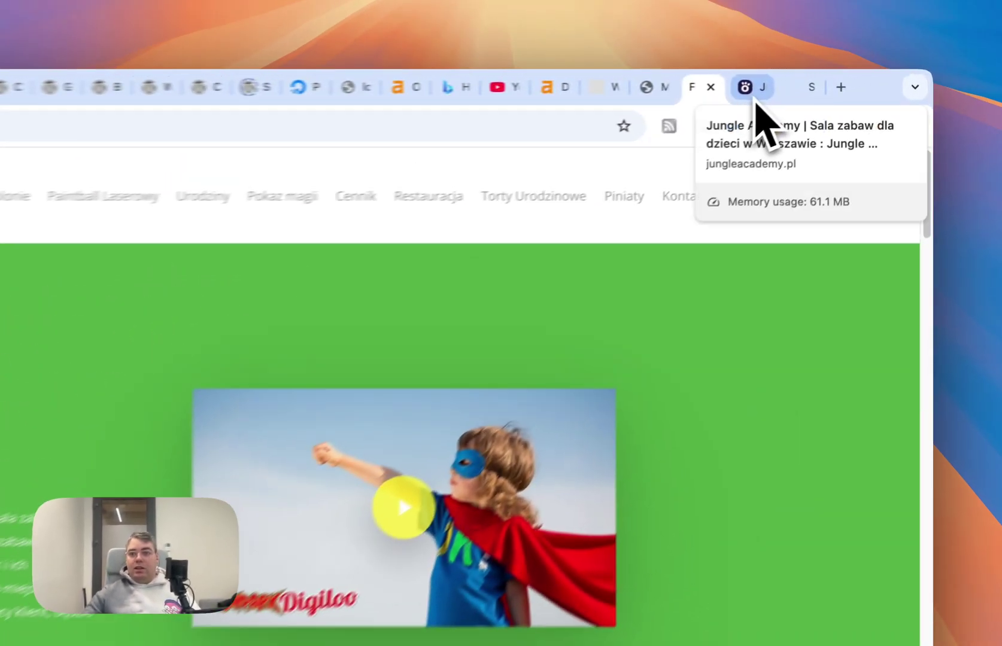
click(740, 103)
click(777, 99)
click(695, 103)
click(824, 83)
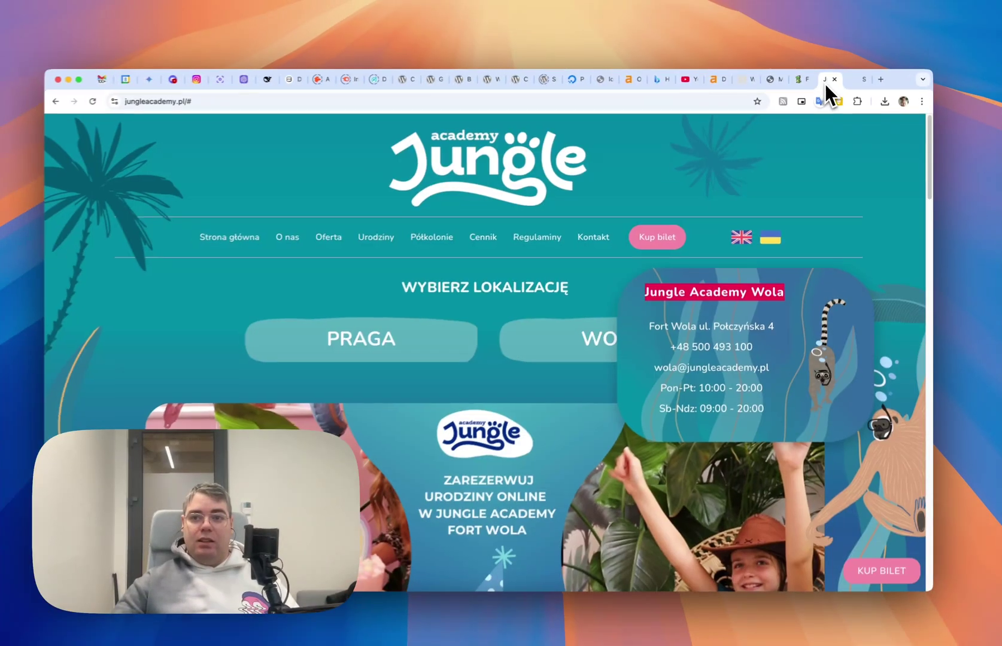
Step: Return to the Fun Park Digiloo site and select its funparkdigiloo.pl address
click(842, 82)
click(810, 80)
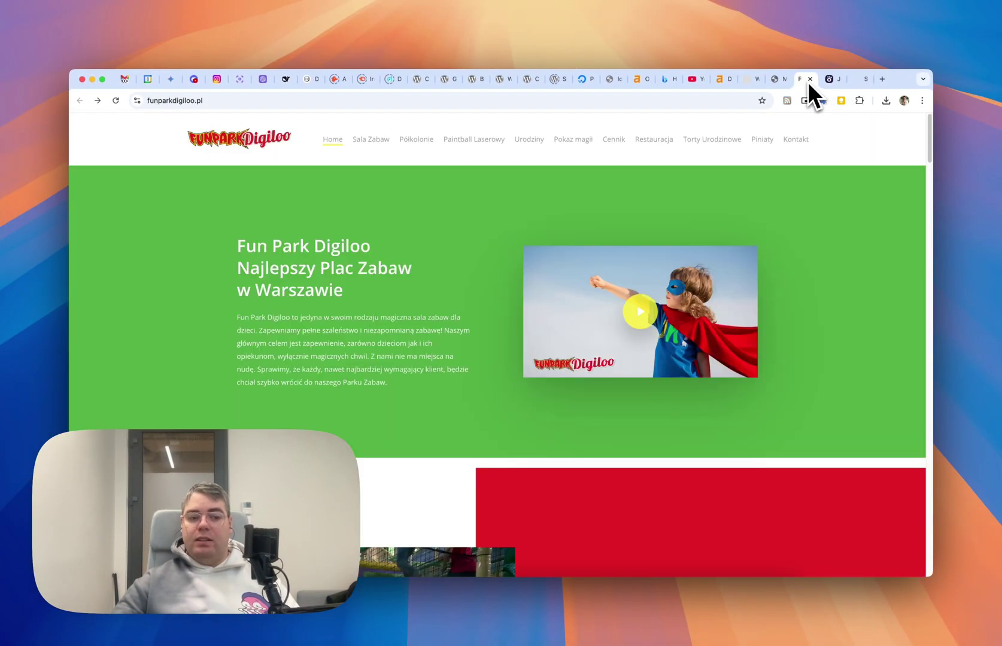
click(618, 106)
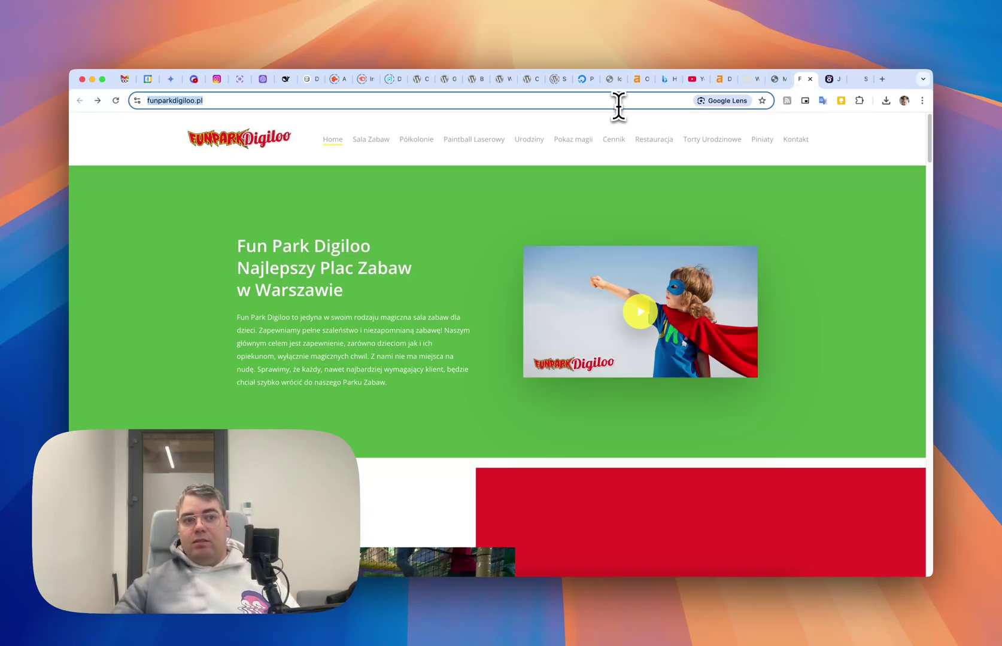
click(781, 81)
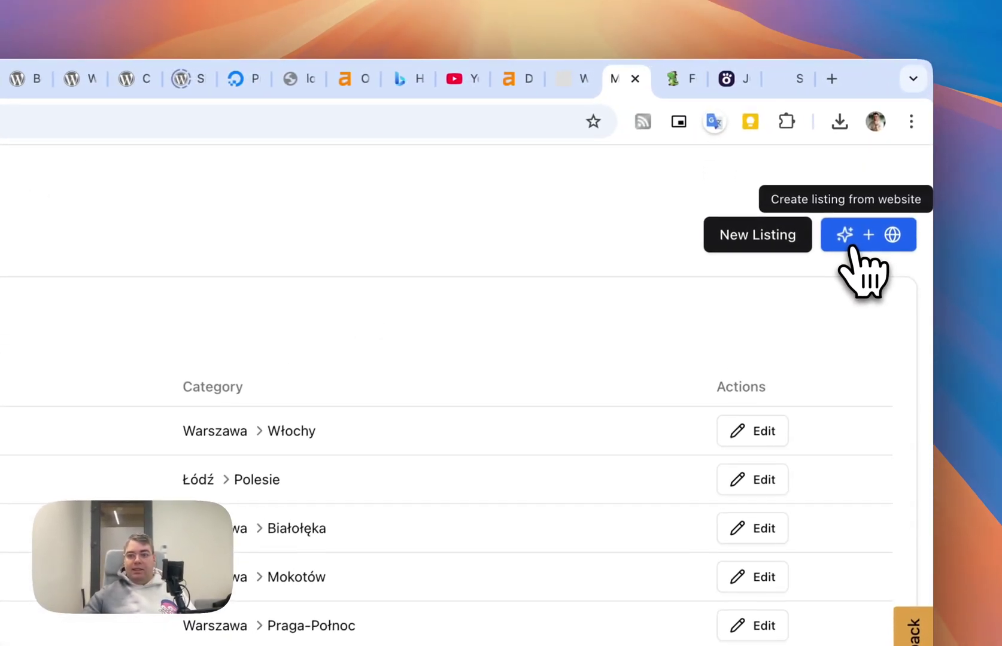
click(858, 240)
text(https://funparkdigiloo.pl/)
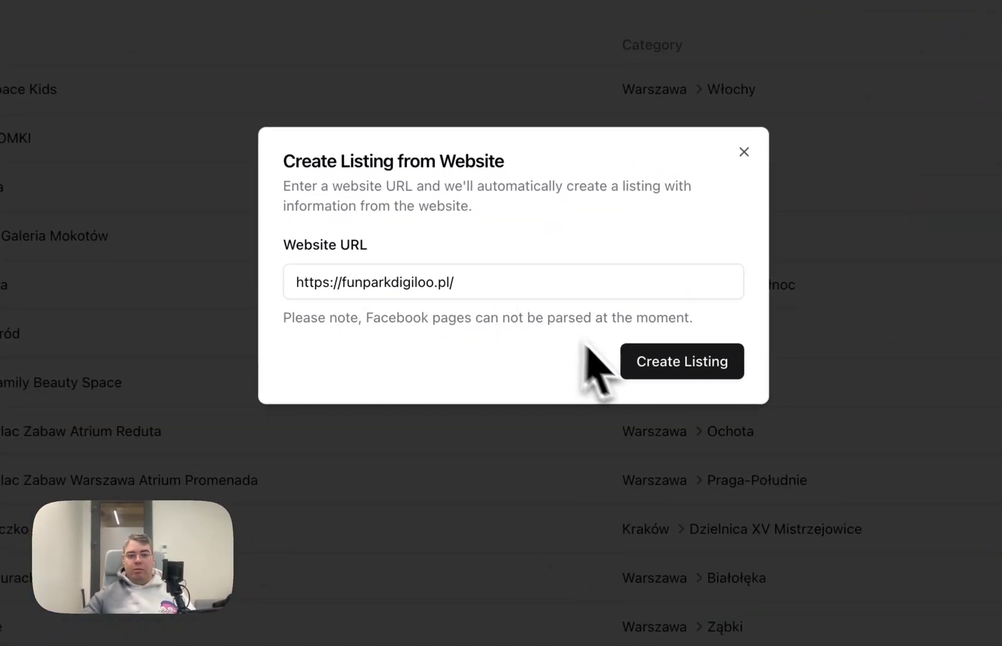
click(695, 365)
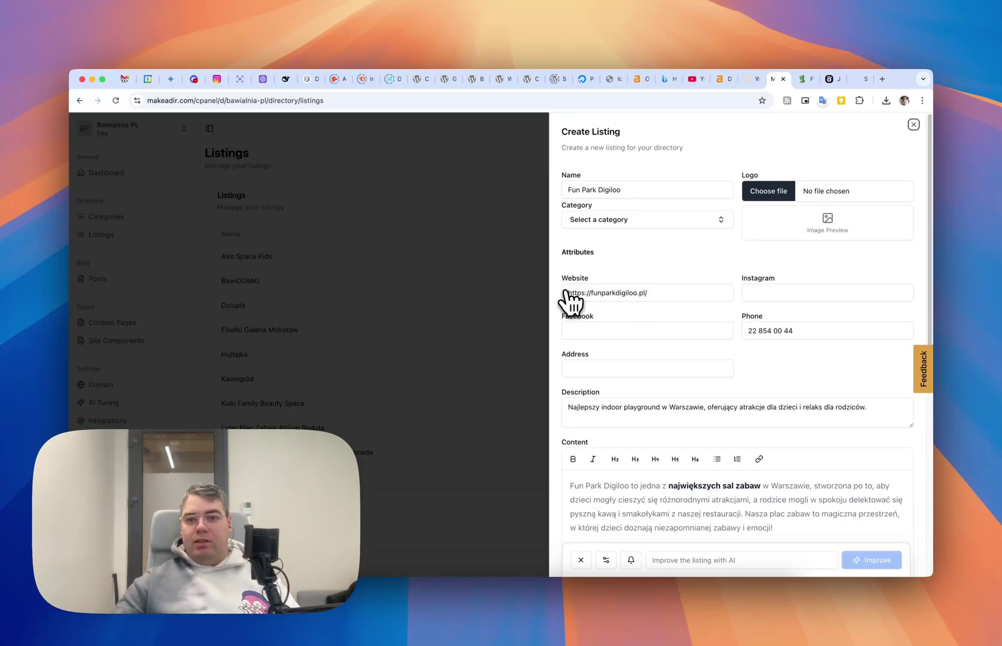
Step: Review the drafted Fun Park Digiloo name, website, phone and long content text
scroll(659, 305, down, 5)
scroll(670, 311, down, 3)
scroll(649, 252, up, 2)
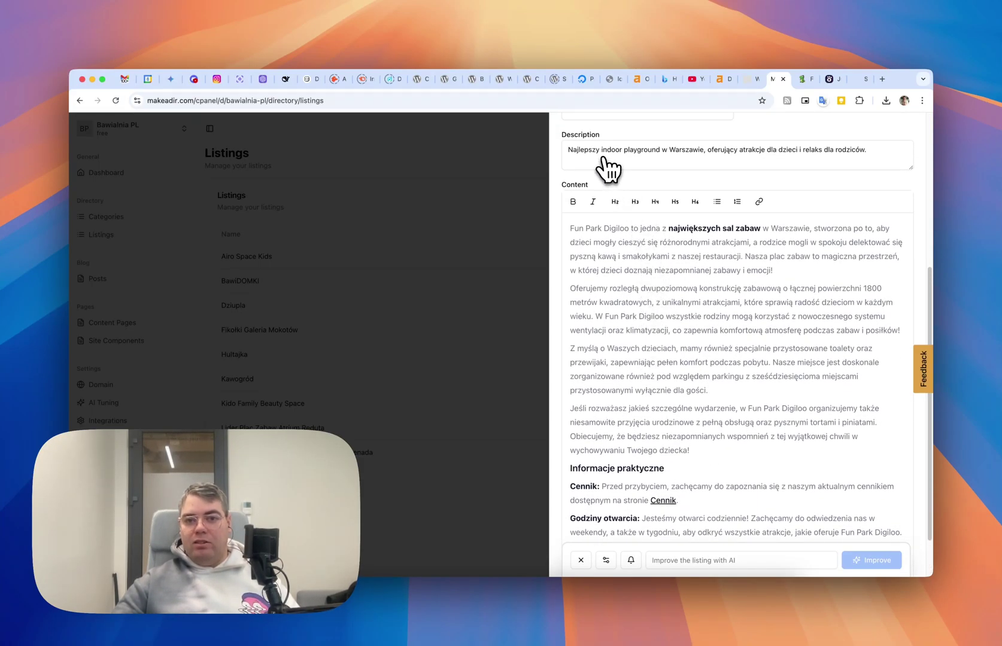
scroll(664, 281, down, 2)
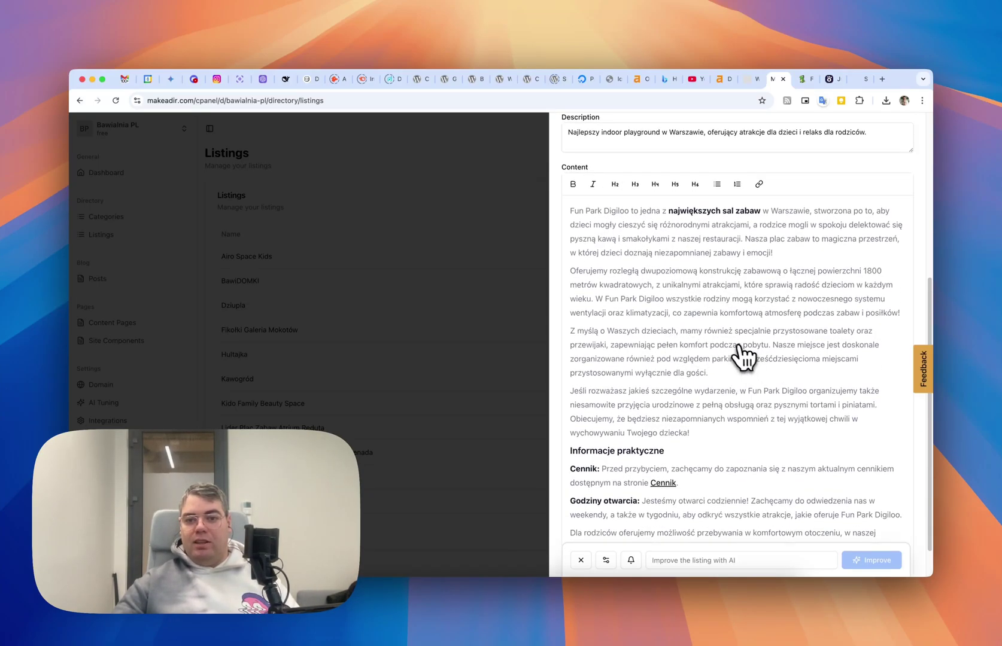
scroll(742, 362, up, 5)
scroll(732, 383, up, 2)
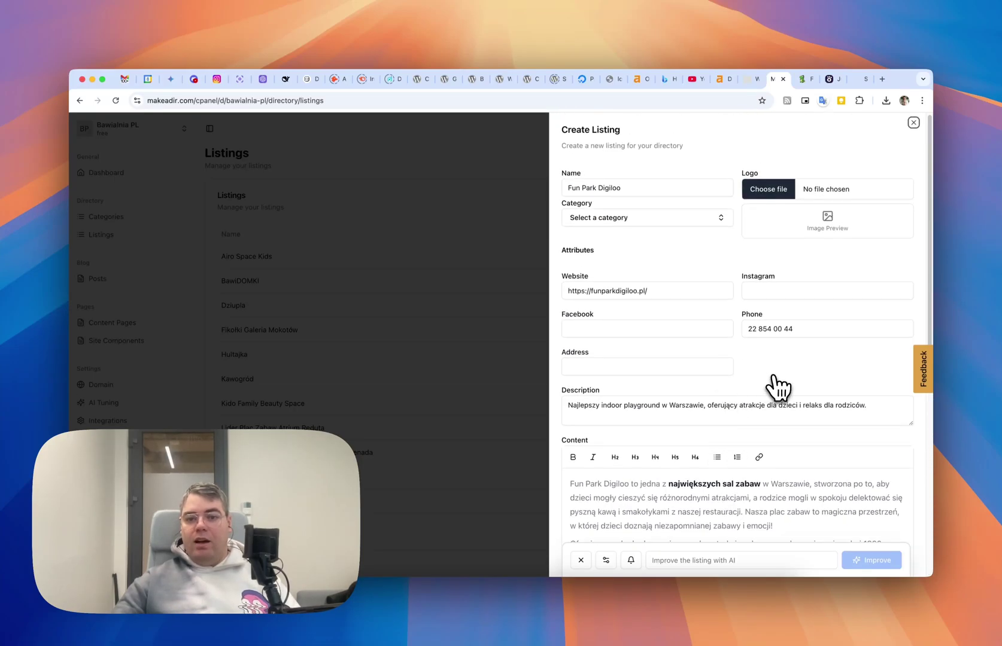
scroll(778, 385, down, 4)
scroll(763, 398, up, 1)
scroll(761, 397, up, 3)
scroll(761, 397, up, 2)
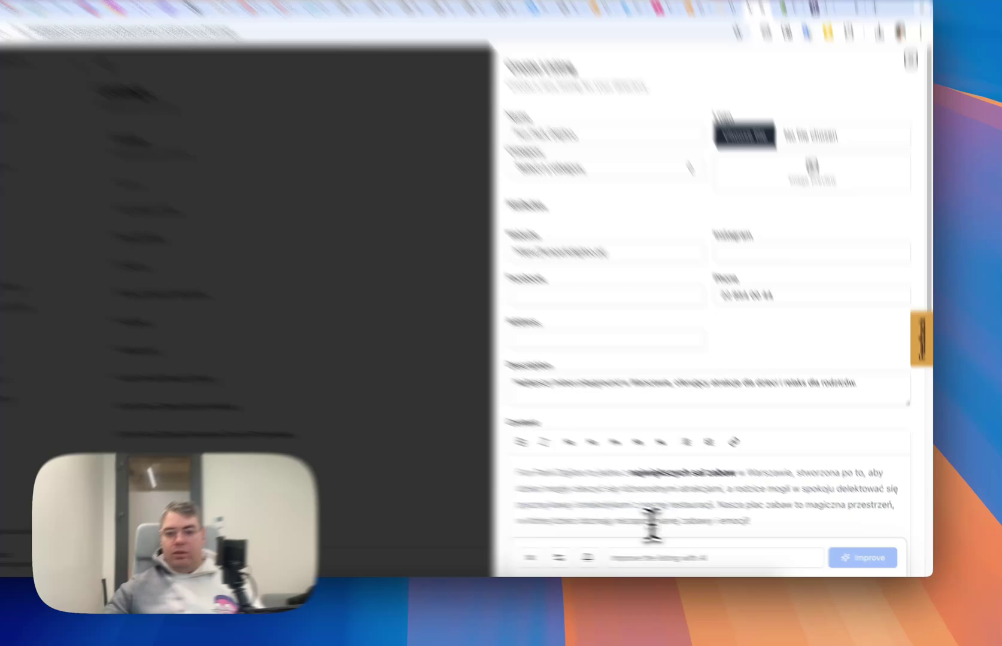
Step: Ask the listing AI to add Fun Park Digiloo's Facebook, Instagram and street address
click(683, 561)
text(please find facebook and instagram. Also)
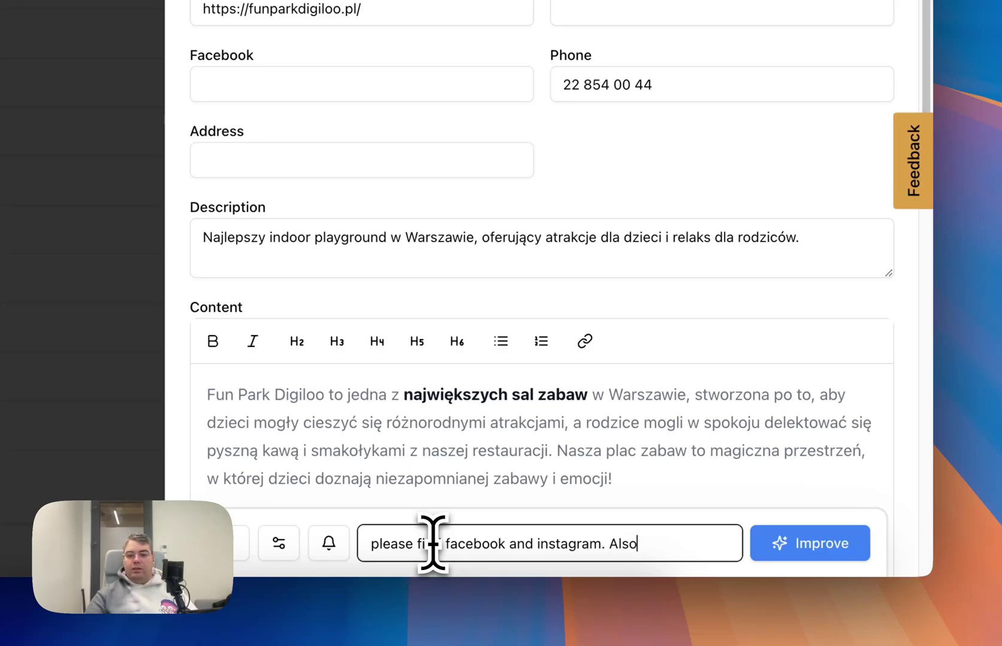
text(s would be great.)
key(Return)
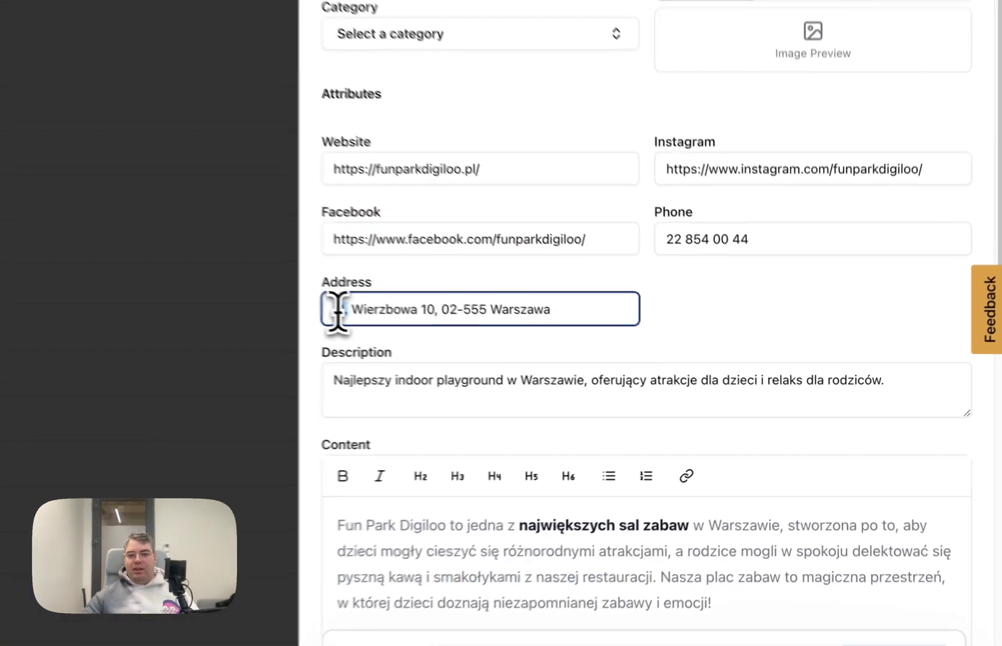
drag(566, 369, 707, 371)
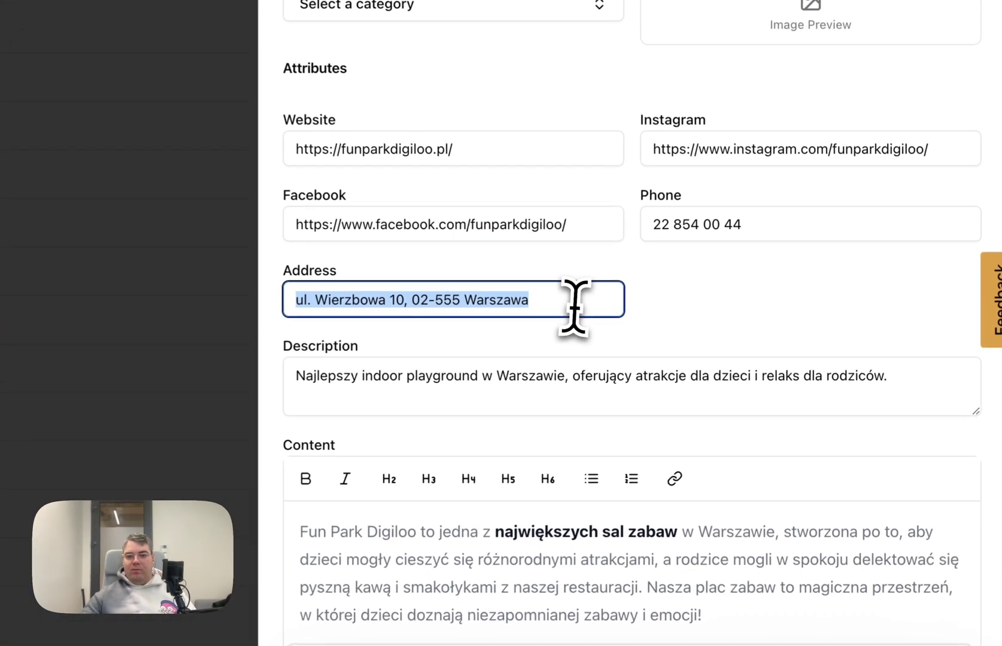
click(626, 349)
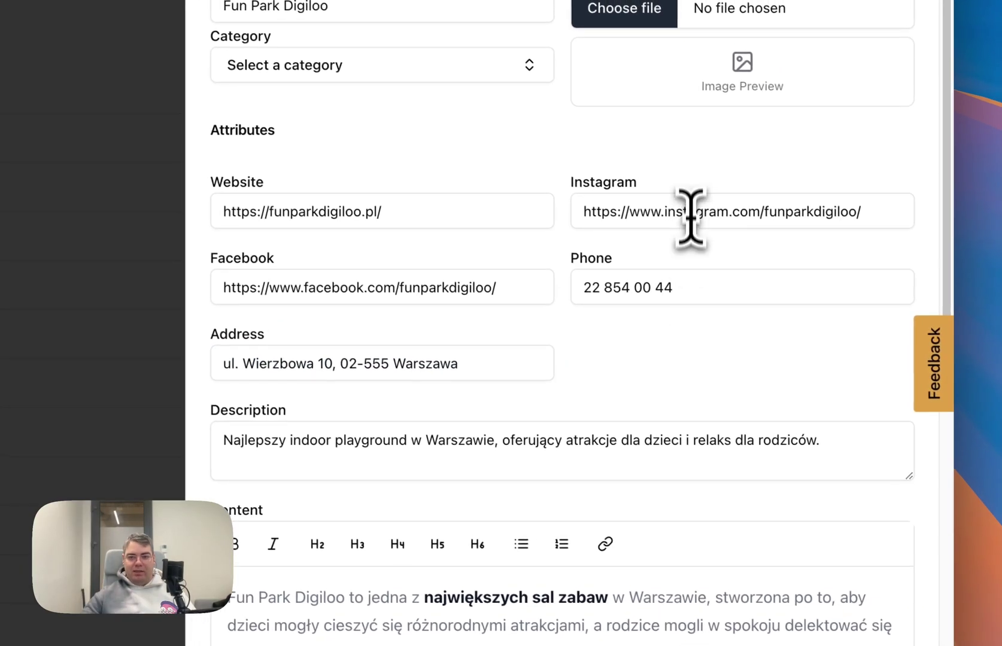
click(690, 214)
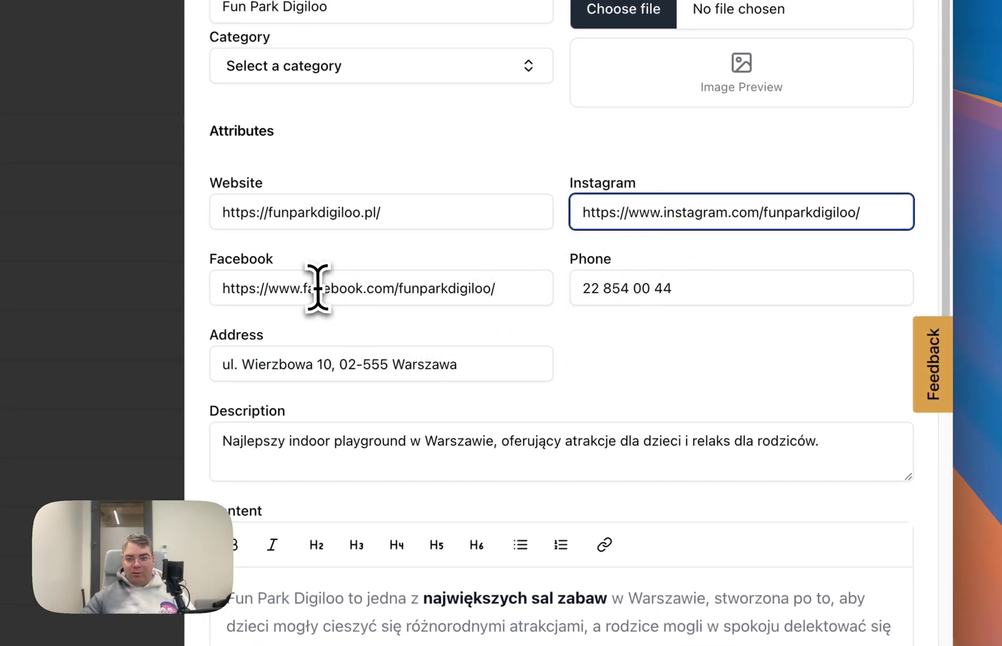
drag(318, 289, 430, 290)
click(521, 343)
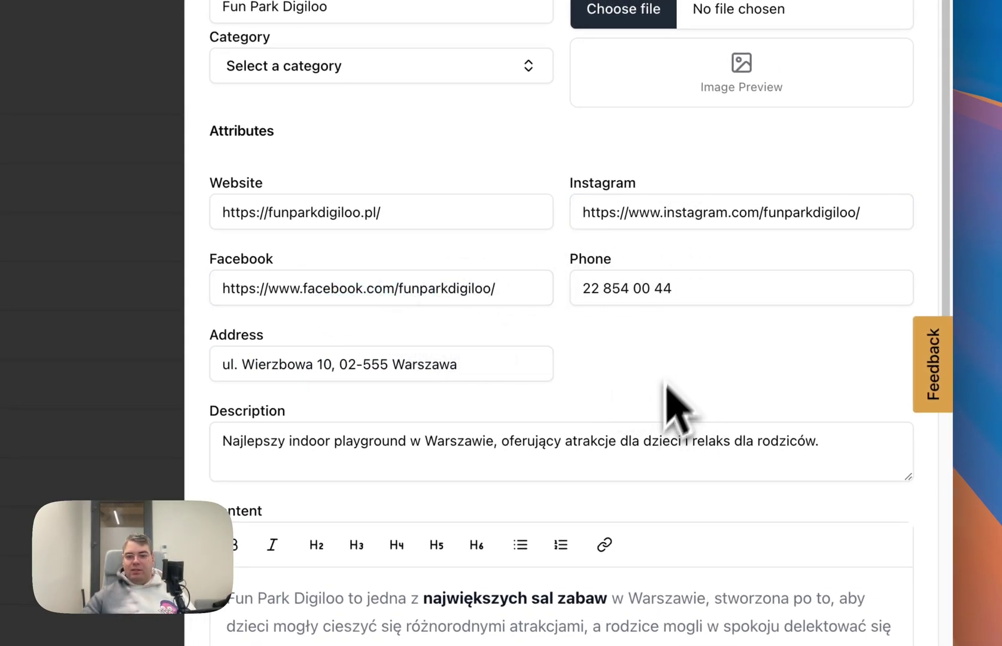
scroll(664, 389, down, 10)
scroll(665, 389, down, 5)
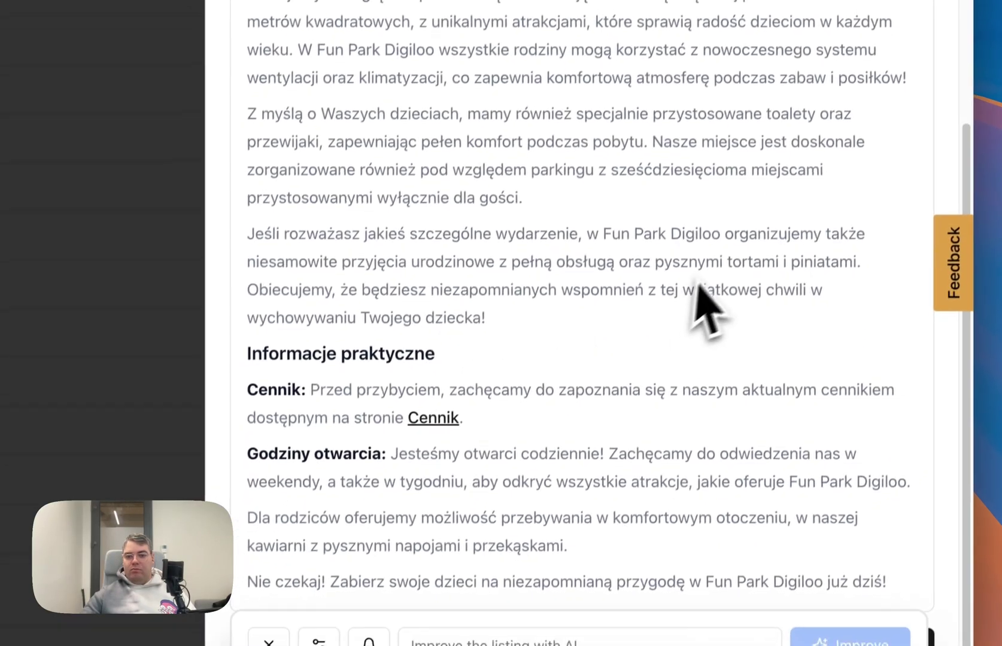
click(602, 335)
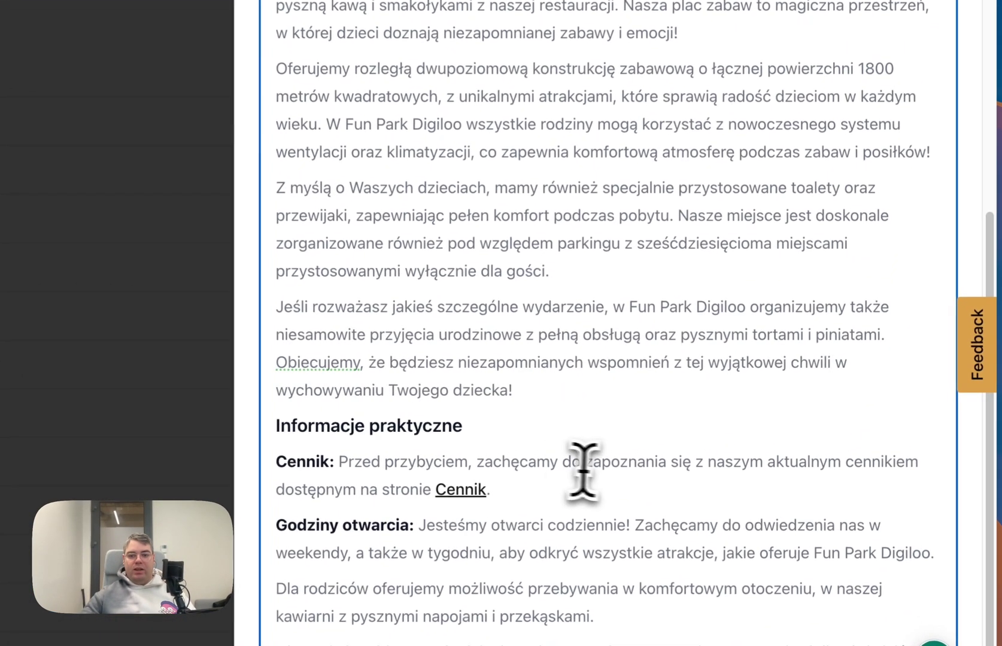
click(712, 409)
scroll(573, 409, up, 1)
scroll(539, 359, down, 3)
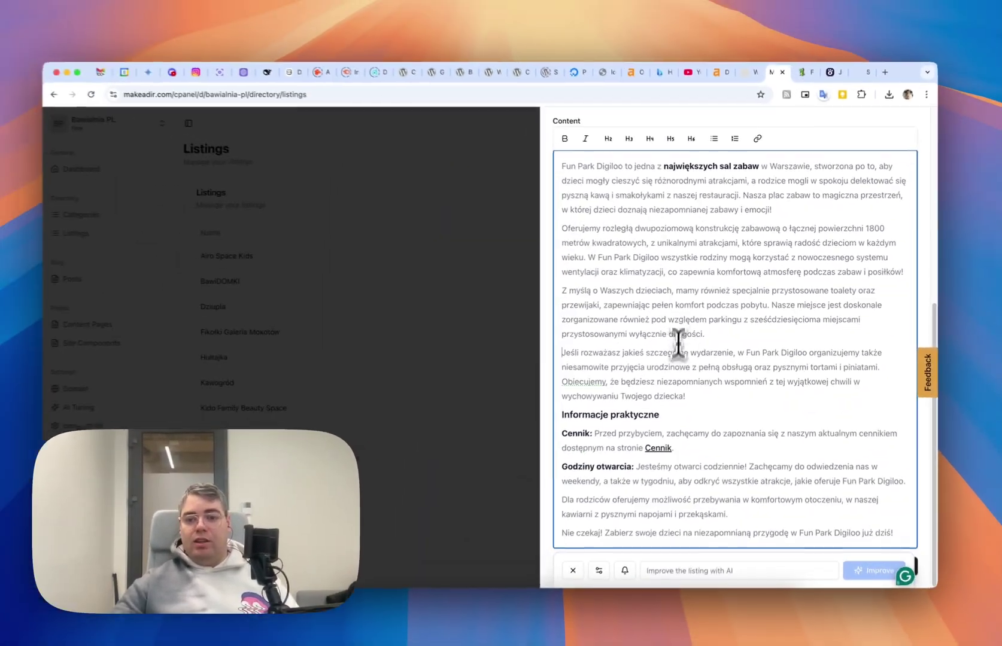
scroll(712, 303, up, 3)
scroll(760, 358, up, 1)
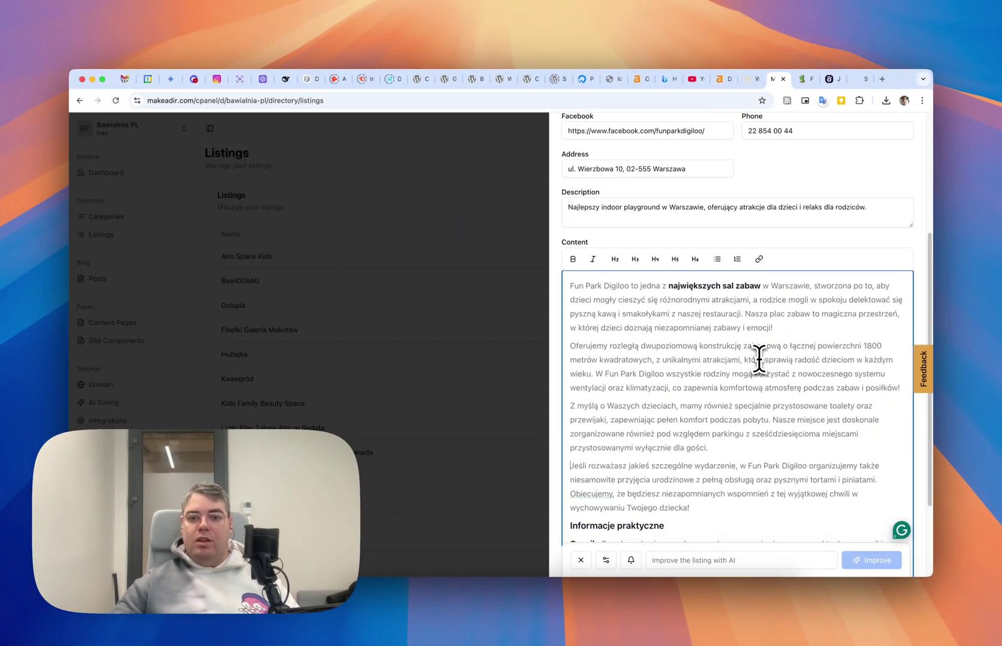
scroll(760, 351, up, 3)
scroll(762, 352, up, 2)
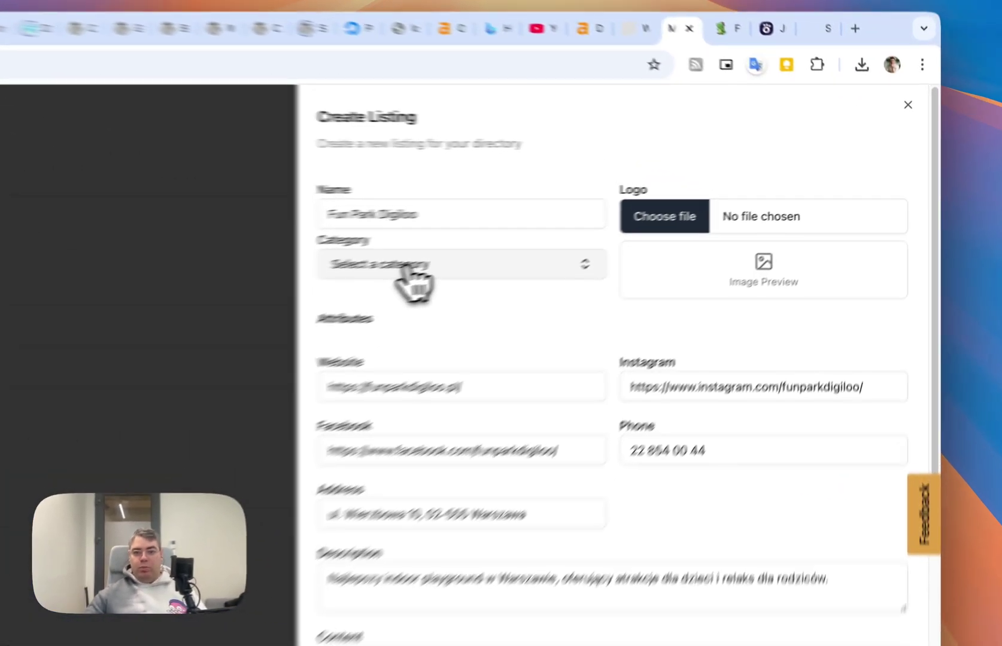
Step: Set the listing category to Warszawa › Mokotów
click(611, 221)
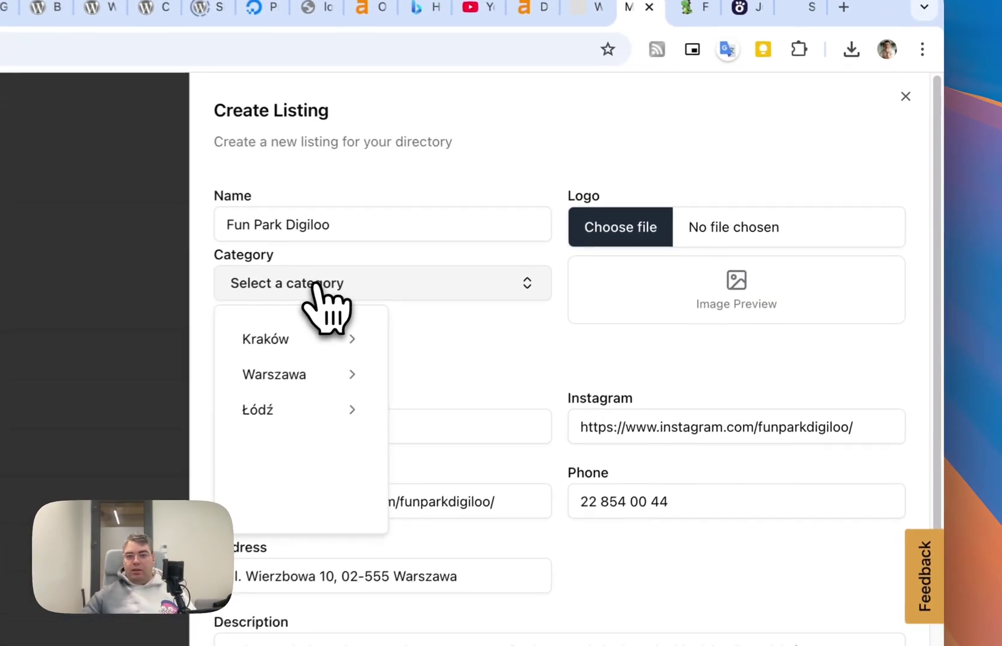
click(293, 378)
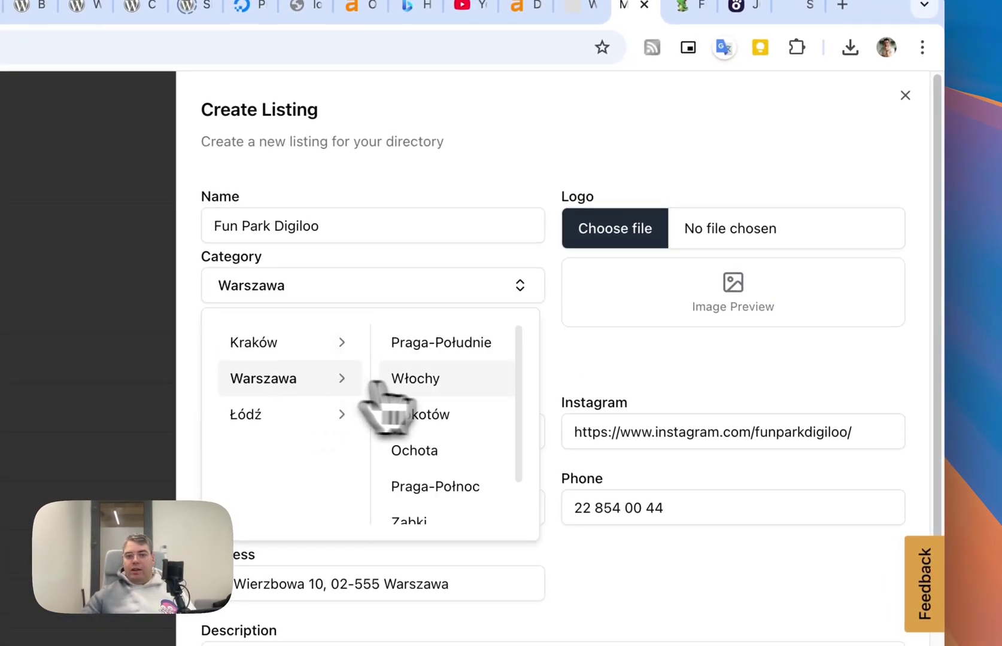
click(446, 414)
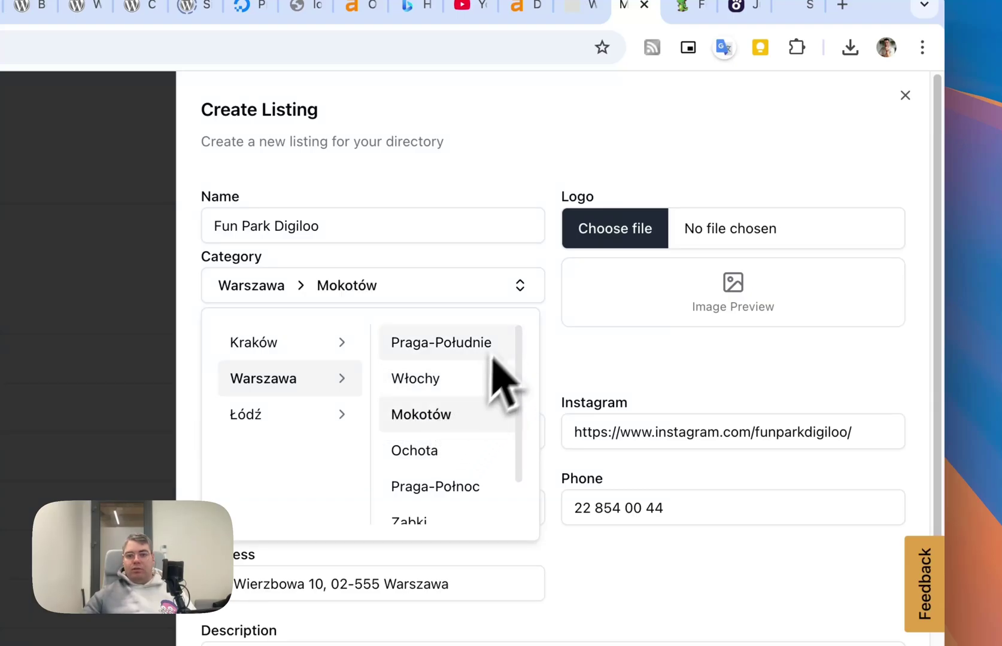
click(602, 392)
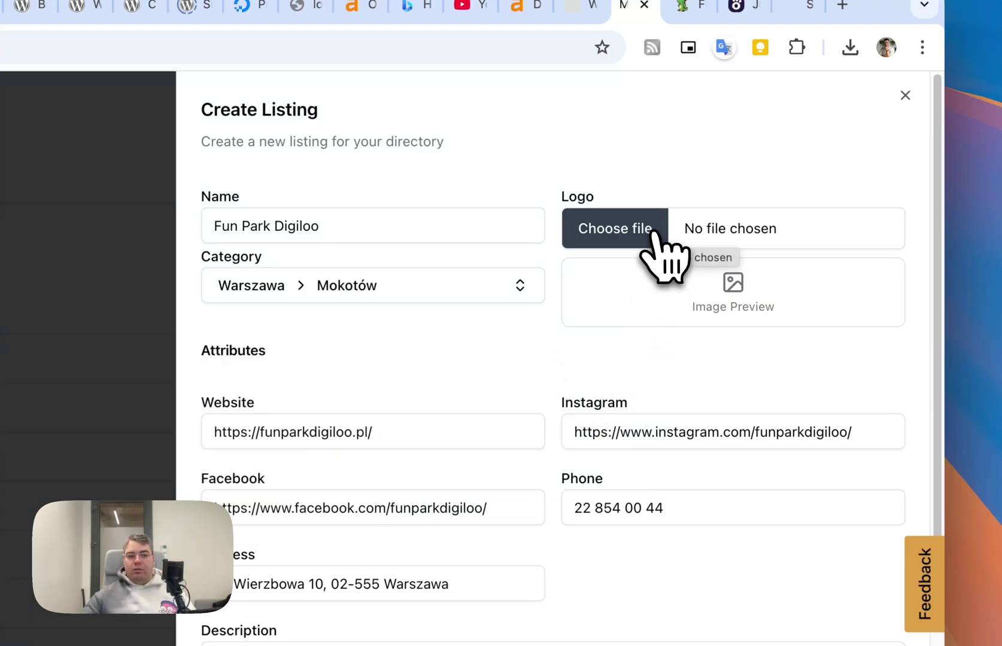
Step: Upload fun-park-digiloo.png as the logo and save the new listing
click(651, 235)
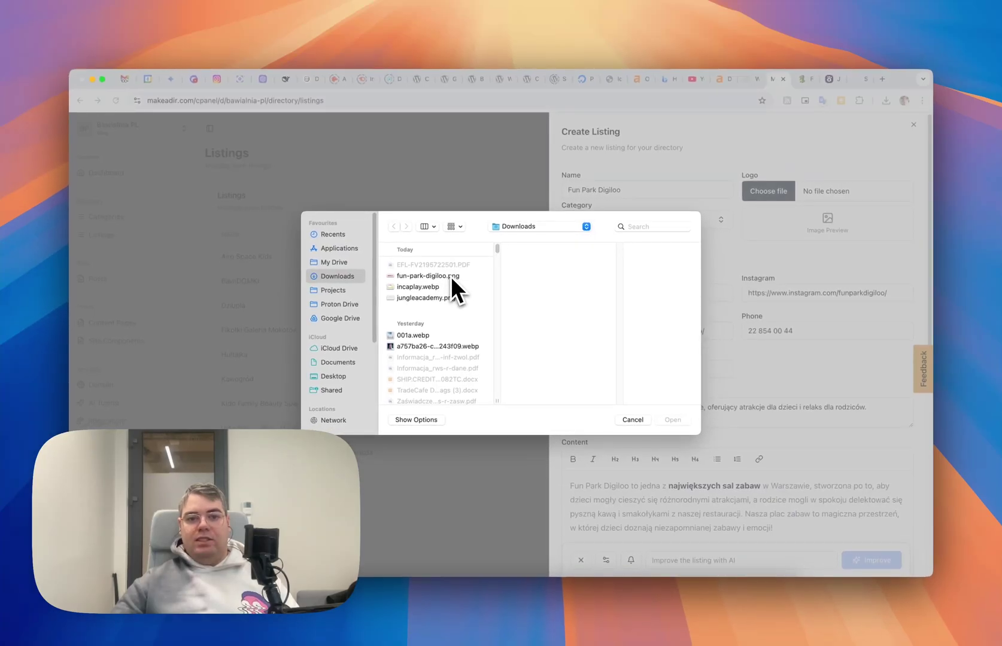
double_click(452, 276)
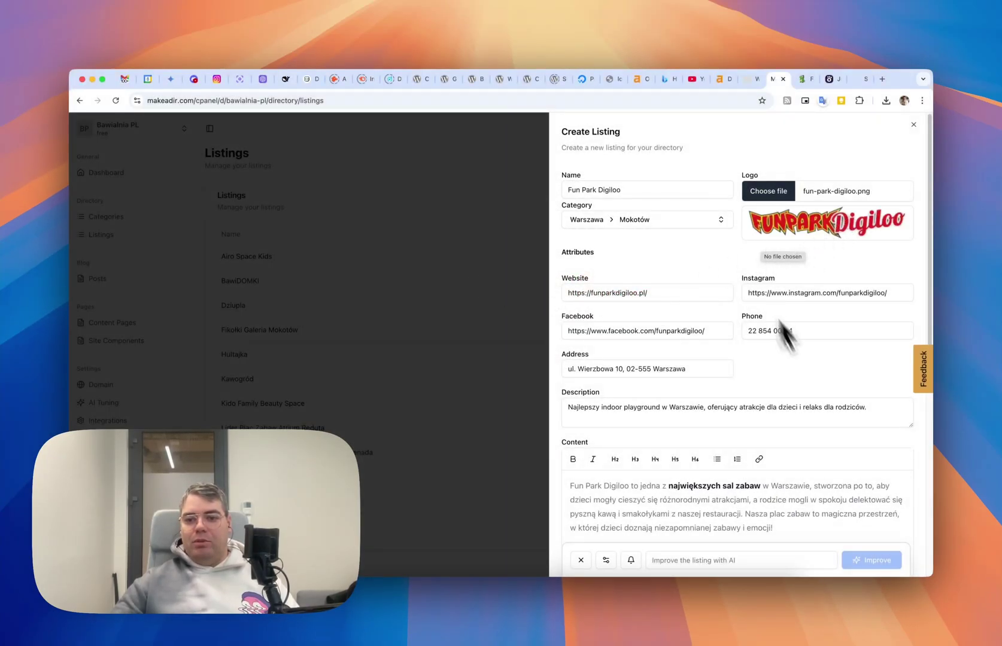
click(600, 561)
scroll(783, 472, down, 5)
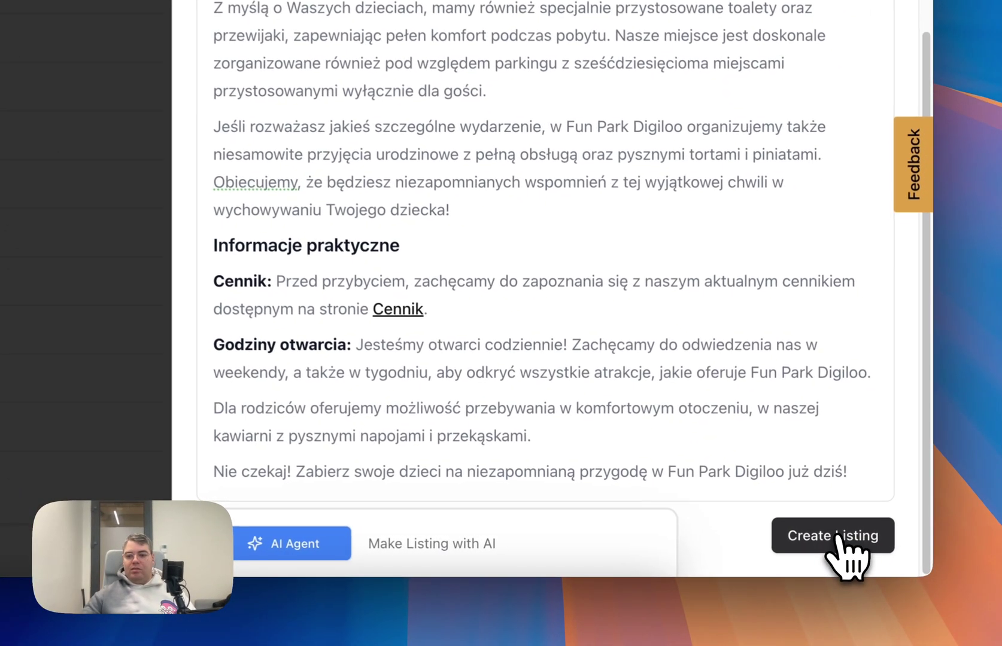
click(882, 556)
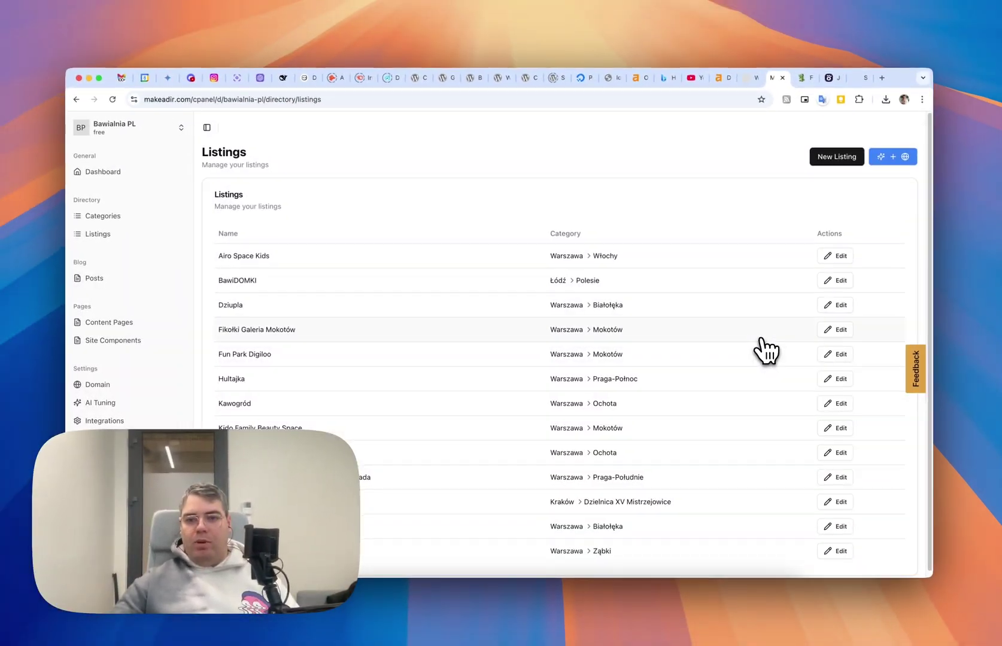
scroll(696, 299, down, 1)
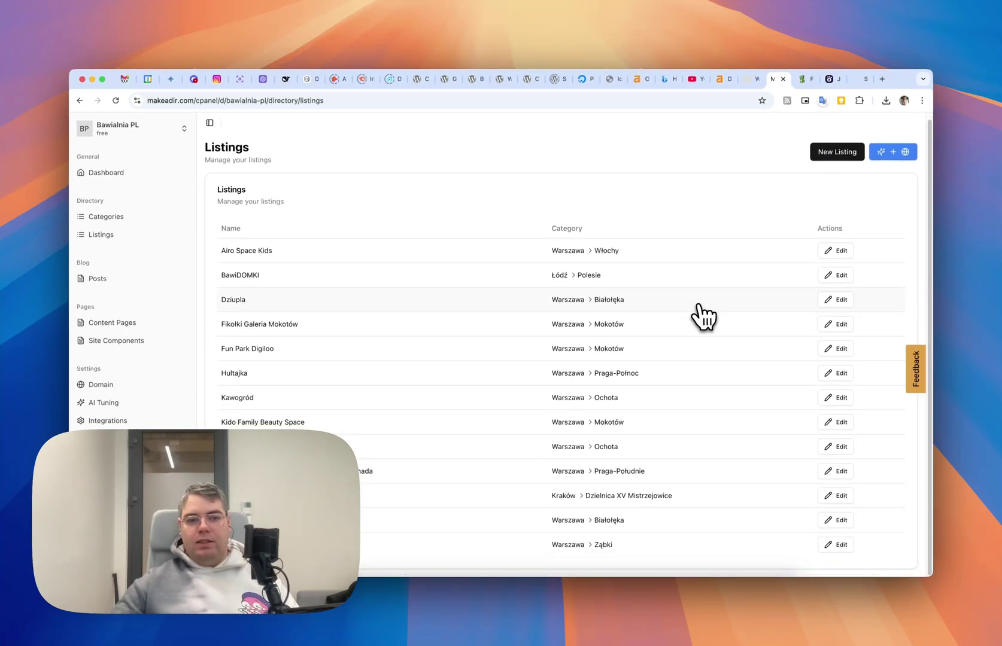
drag(229, 348, 611, 350)
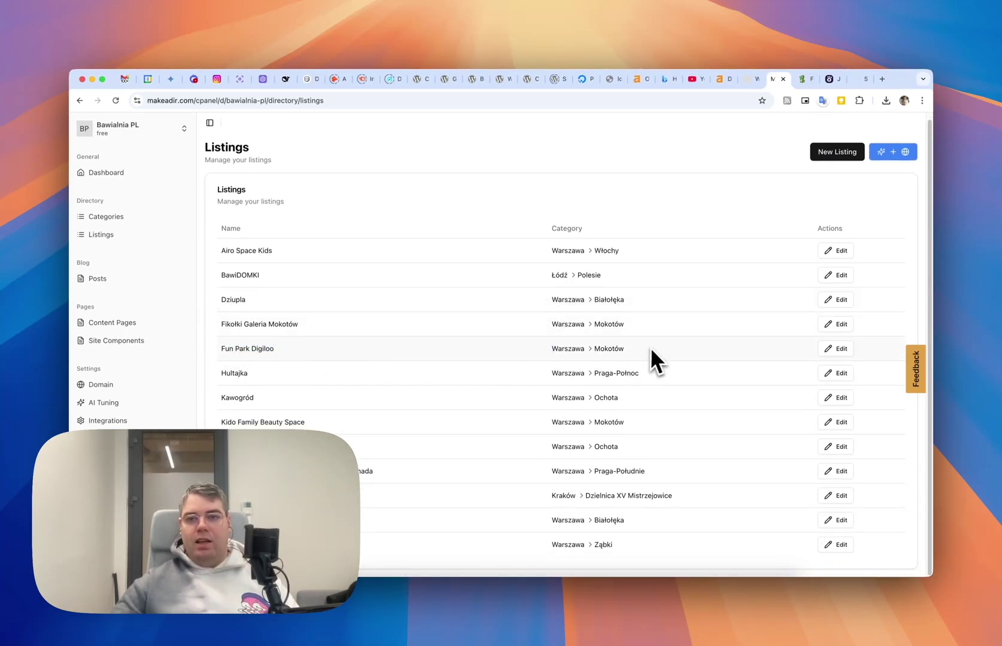
Step: Open the Fun Park Digiloo card on the public bawialnia.pl site
click(751, 79)
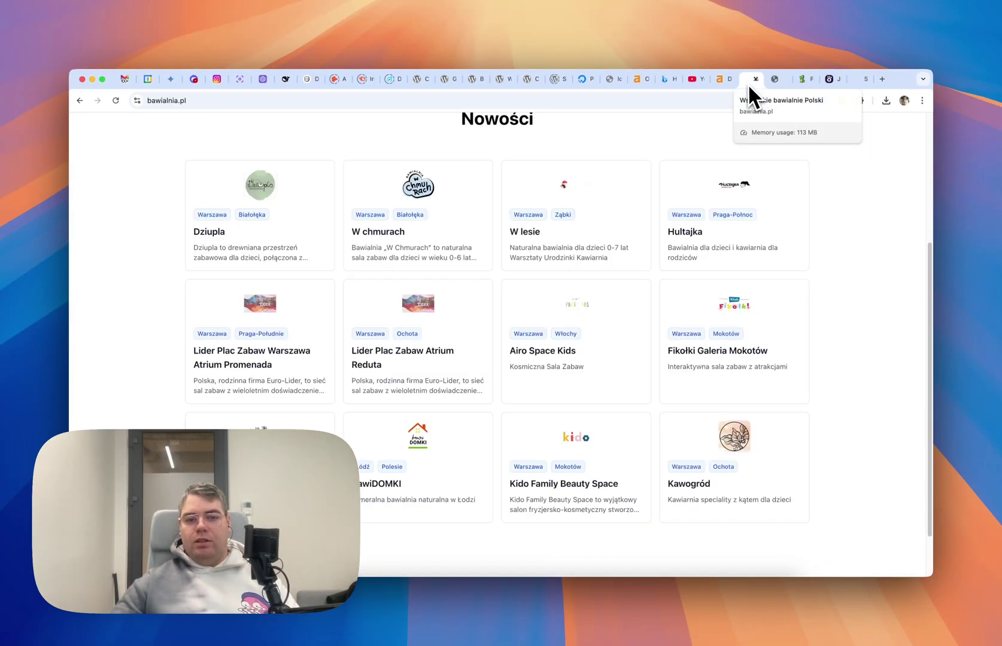
scroll(138, 239, up, 5)
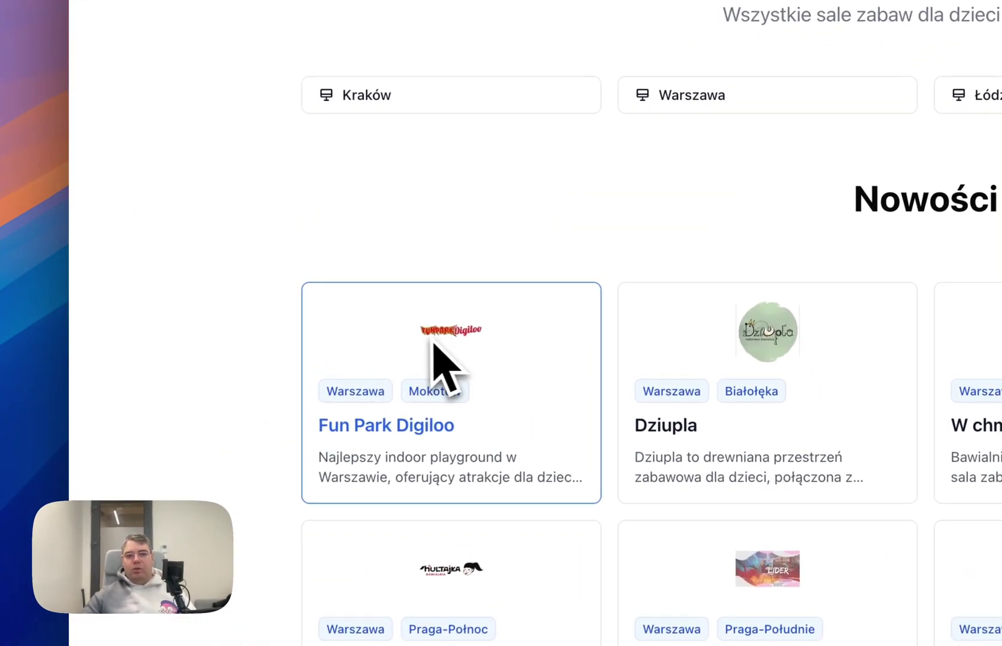
scroll(243, 372, down, 5)
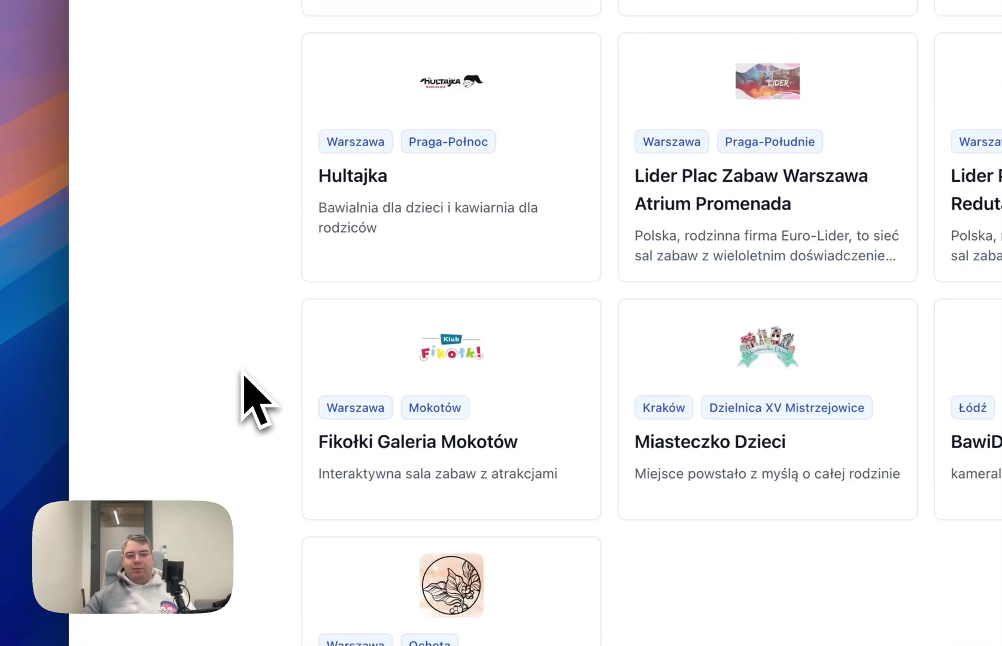
click(464, 263)
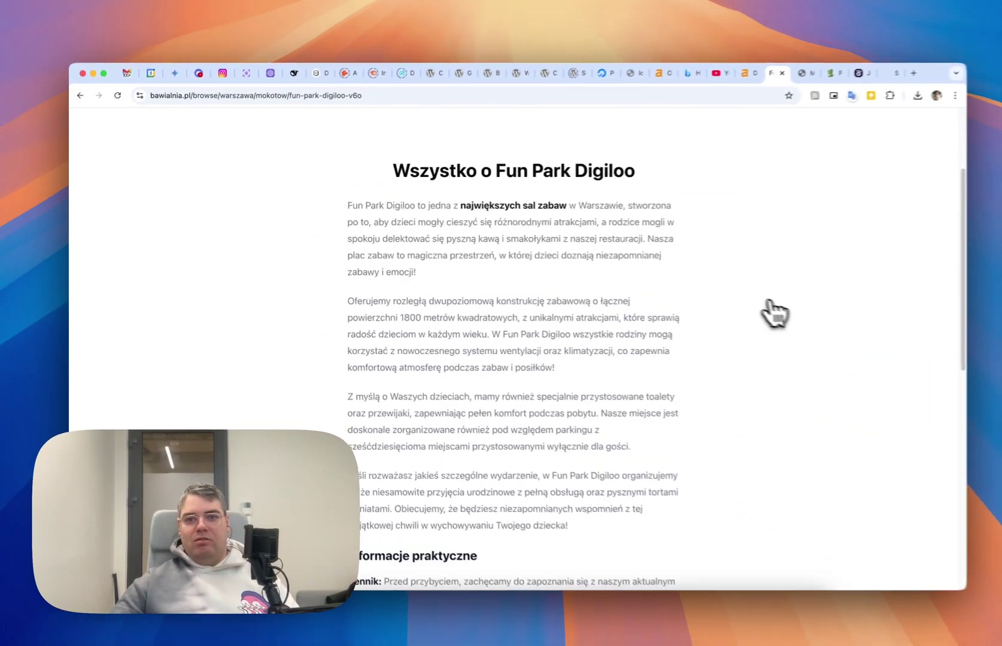
Step: Scroll through the Fun Park Digiloo page's description and map, then back up
scroll(773, 312, down, 3)
scroll(750, 309, down, 3)
scroll(749, 309, down, 3)
scroll(749, 309, down, 2)
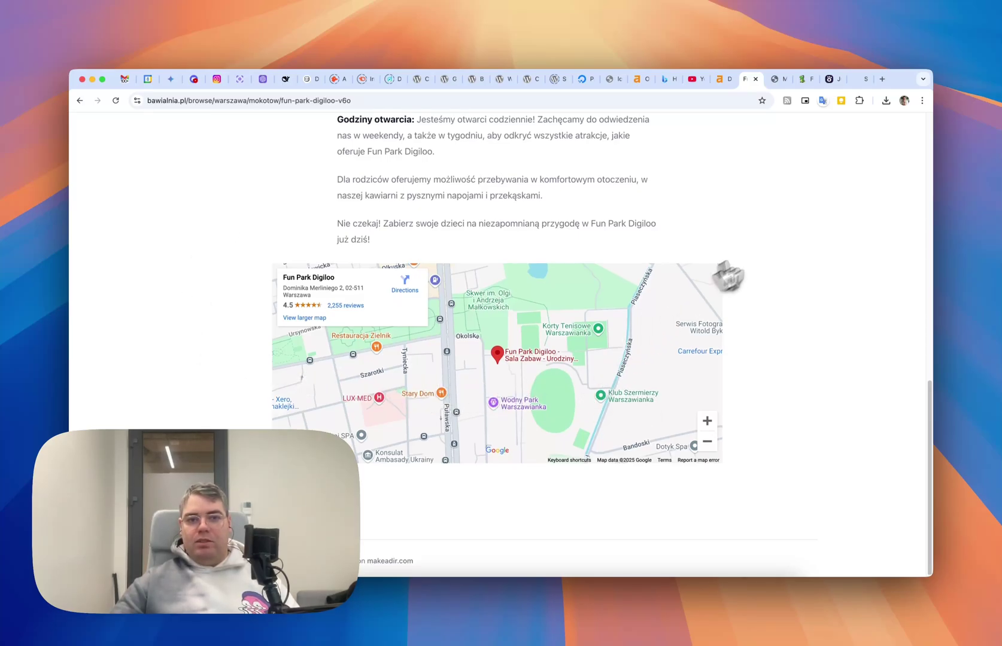
scroll(623, 242, up, 3)
scroll(371, 264, up, 3)
scroll(454, 282, up, 5)
scroll(541, 324, up, 3)
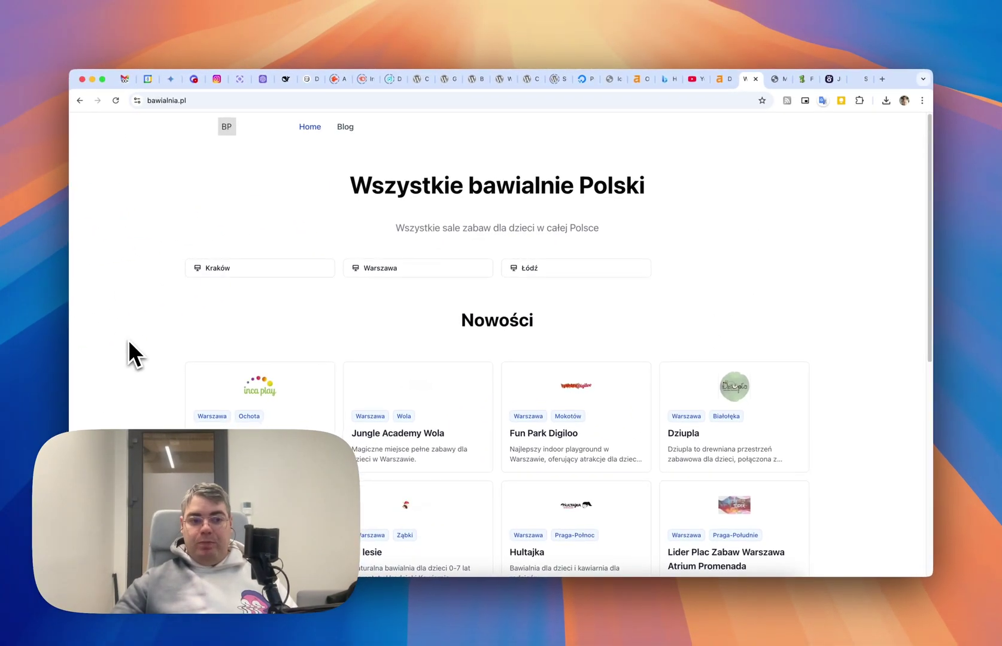
Step: Load makeadir.com in place of the bawialnia.pl directory
scroll(129, 342, down, 5)
scroll(129, 343, down, 2)
scroll(128, 339, up, 5)
scroll(128, 340, up, 3)
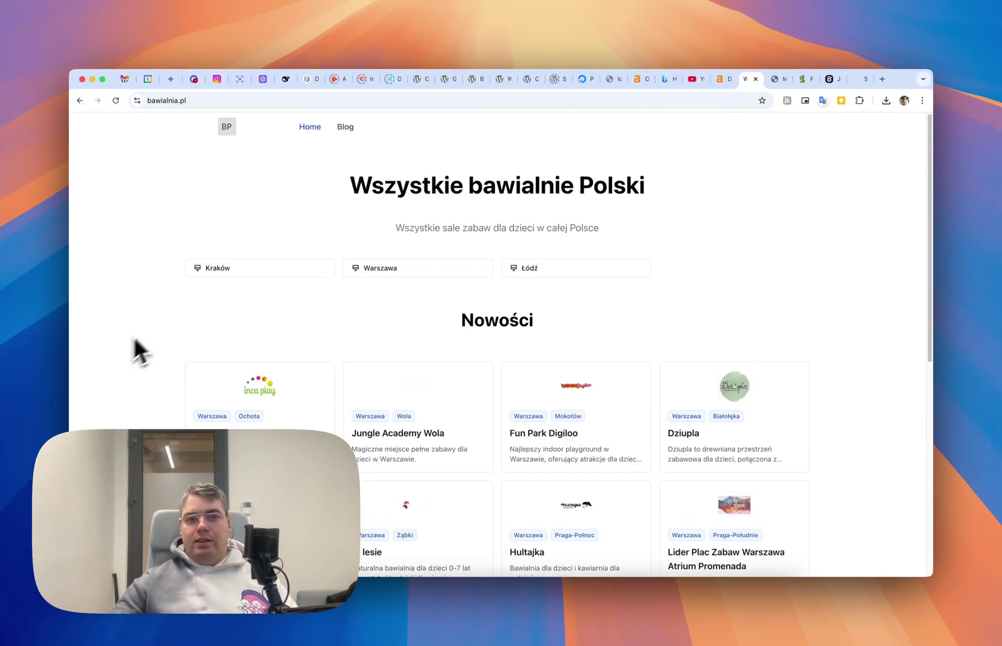
click(410, 101)
text(make)
key(Return)
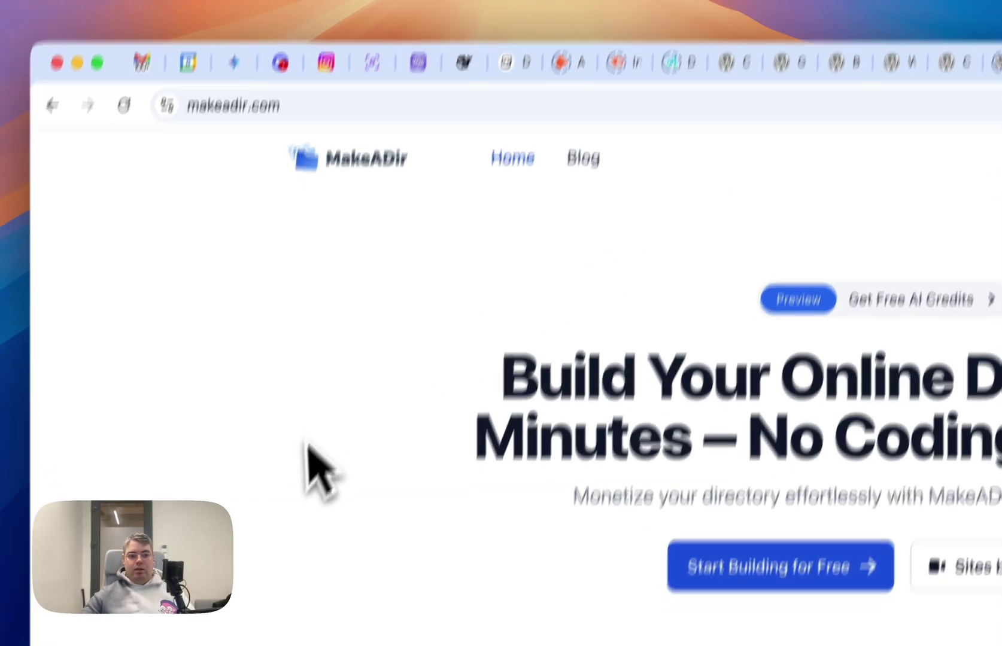
Step: Browse MakeADir's Free, $9 Basic and $19 Plus plans, then open and dismiss the feedback survey
scroll(234, 384, down, 5)
scroll(179, 340, down, 5)
scroll(179, 340, down, 5)
scroll(140, 309, down, 3)
drag(230, 323, 369, 335)
scroll(326, 309, up, 15)
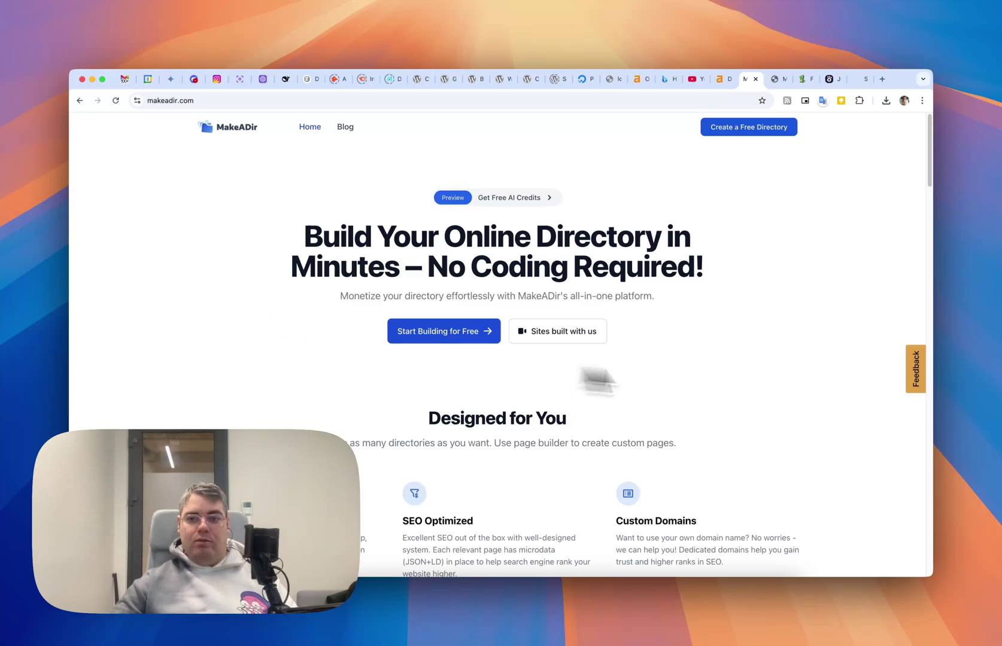
click(910, 386)
click(877, 347)
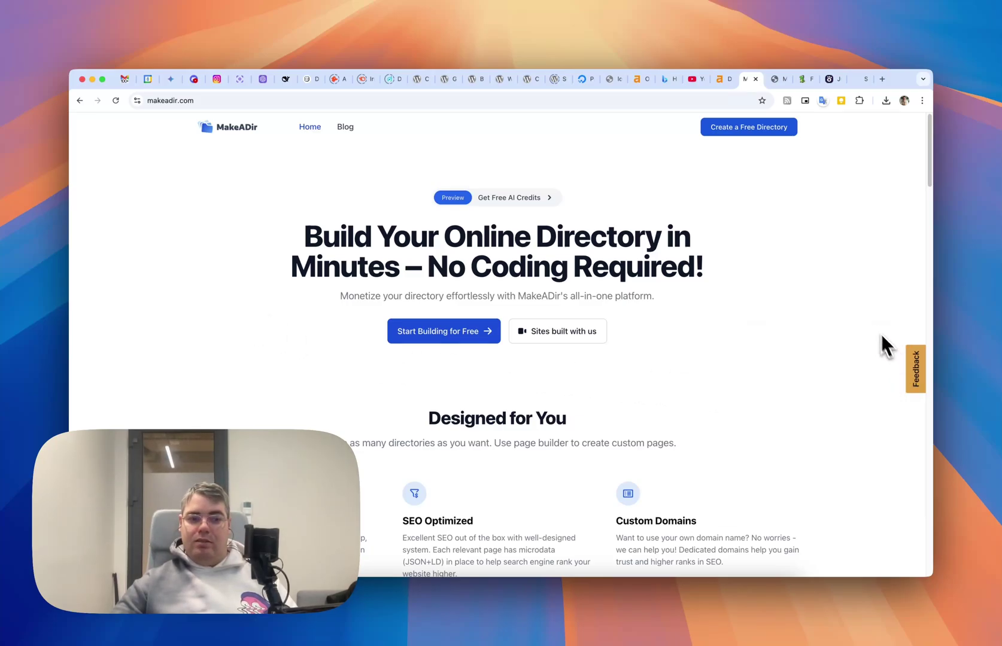